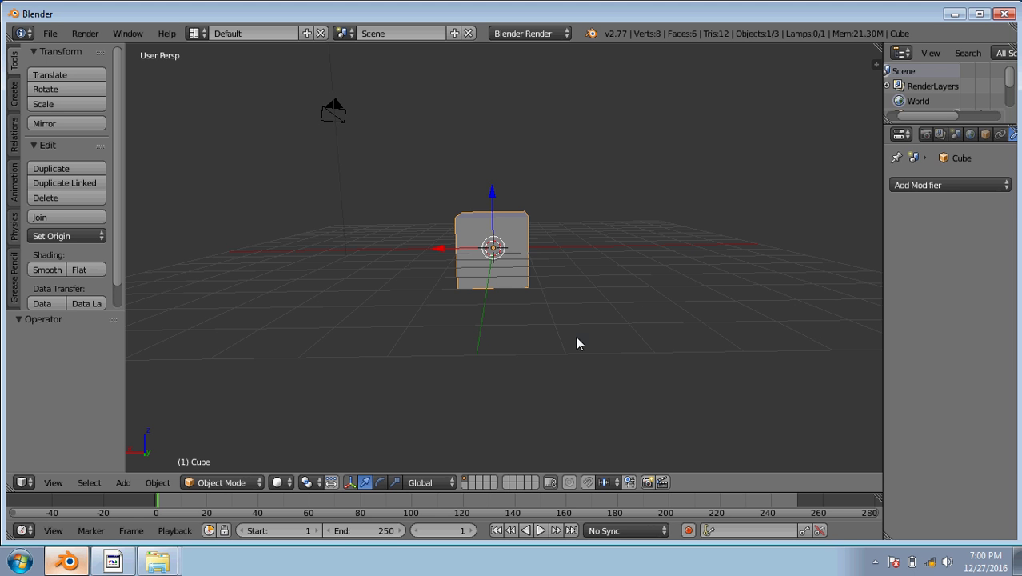
# - Orbit and zoom around the default cube to inspect the starting scene
pyautogui.scroll(1, 546, 358)
pyautogui.moveTo(546, 359); pyautogui.dragTo(573, 358, button='middle')
pyautogui.scroll(-1, 572, 357)
pyautogui.scroll(1, 572, 358)
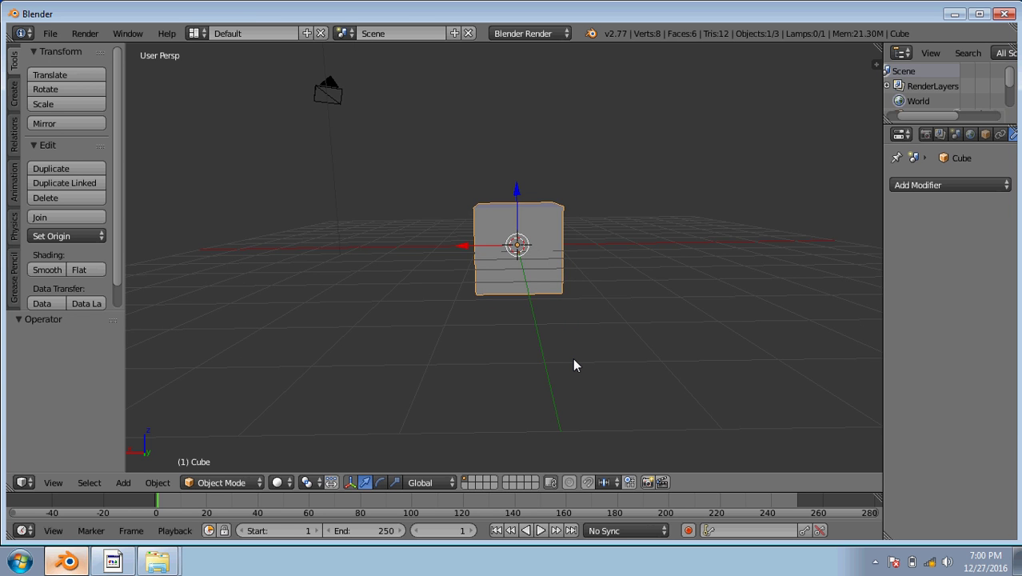
pyautogui.scroll(-1, 572, 358)
pyautogui.moveTo(573, 357); pyautogui.dragTo(565, 355, button='middle')
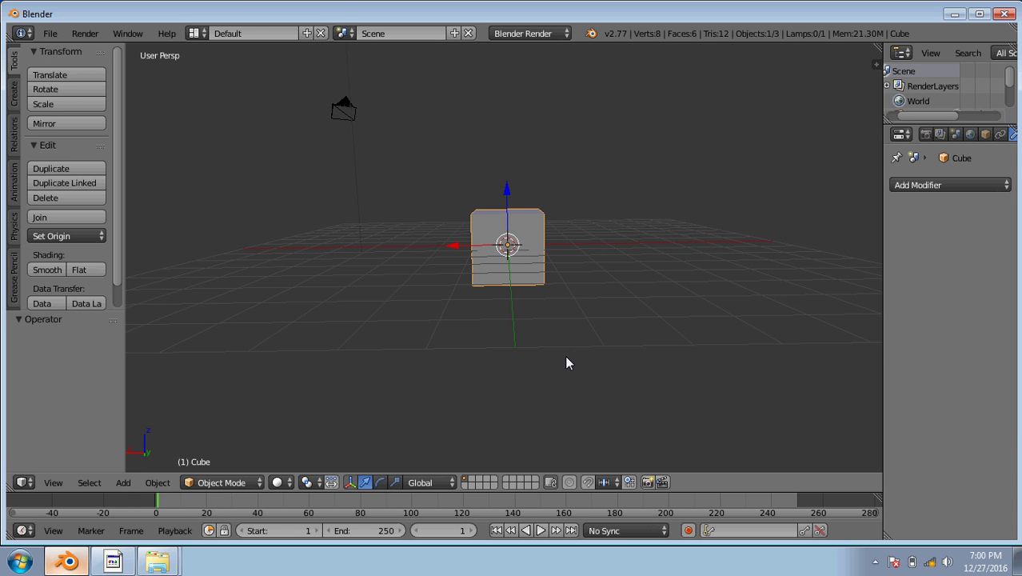
pyautogui.scroll(-1, 500, 266)
pyautogui.moveTo(500, 265); pyautogui.dragTo(506, 311, button='middle')
pyautogui.scroll(1, 506, 311)
# - Delete the cube, camera and lamp, then snap the 3D cursor to the world origin
pyautogui.press('a')
pyautogui.press('a')
pyautogui.press('x')
pyautogui.click(507, 307)
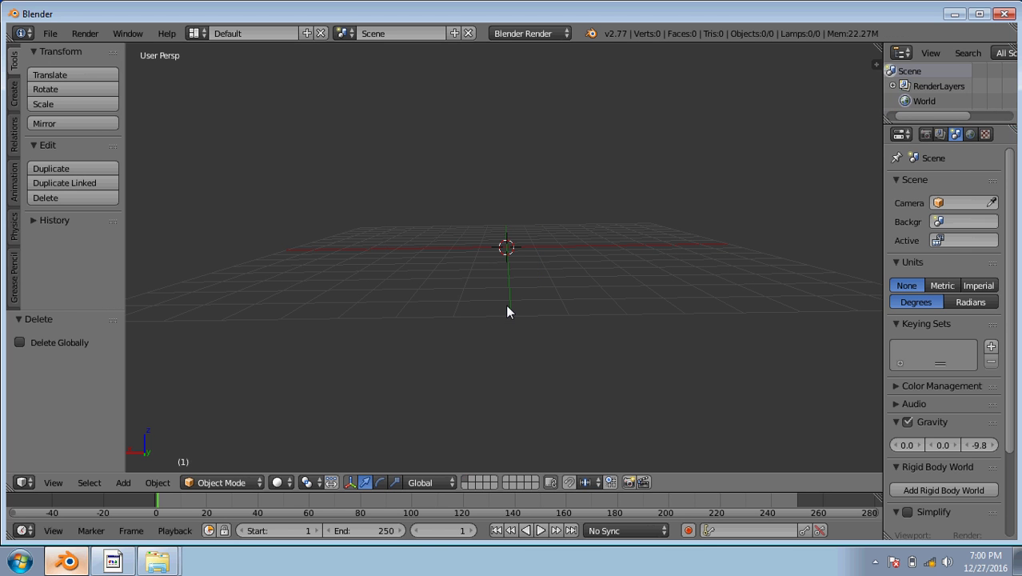
pyautogui.press('x')
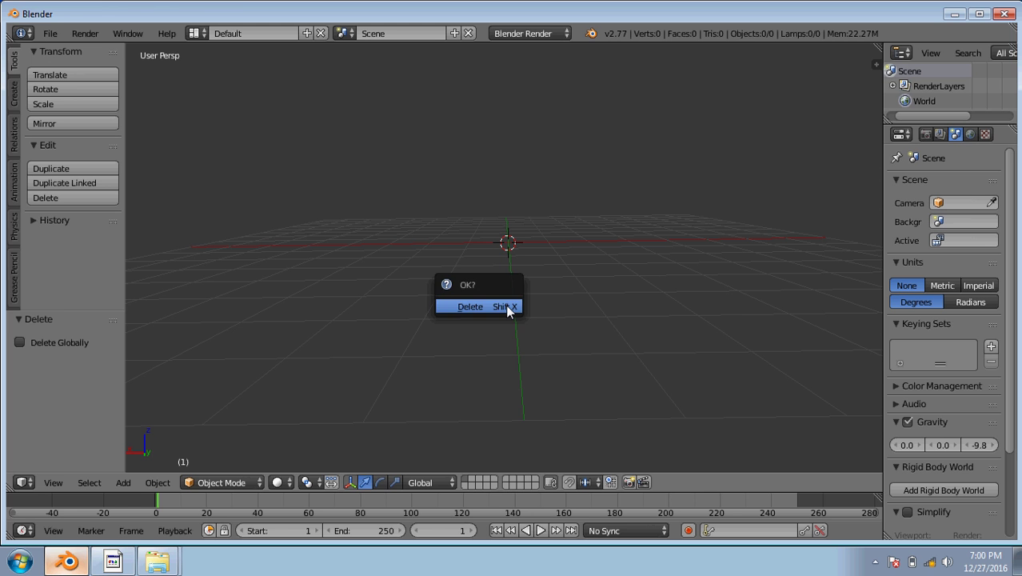
pyautogui.scroll(-3, 453, 258)
pyautogui.scroll(2, 512, 291)
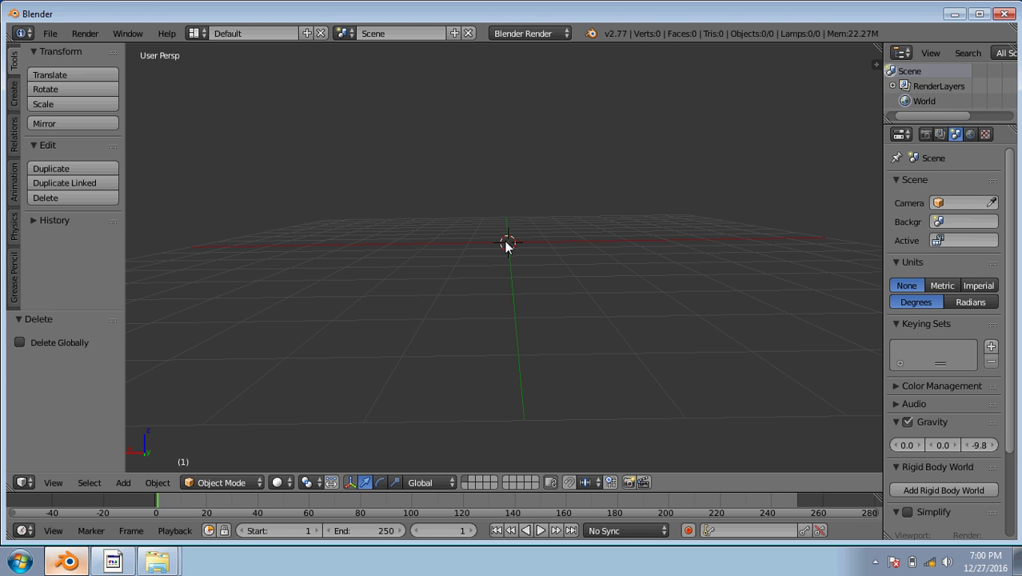
pyautogui.hotkey('shift', 'c')
pyautogui.hotkey('shift', 'a')
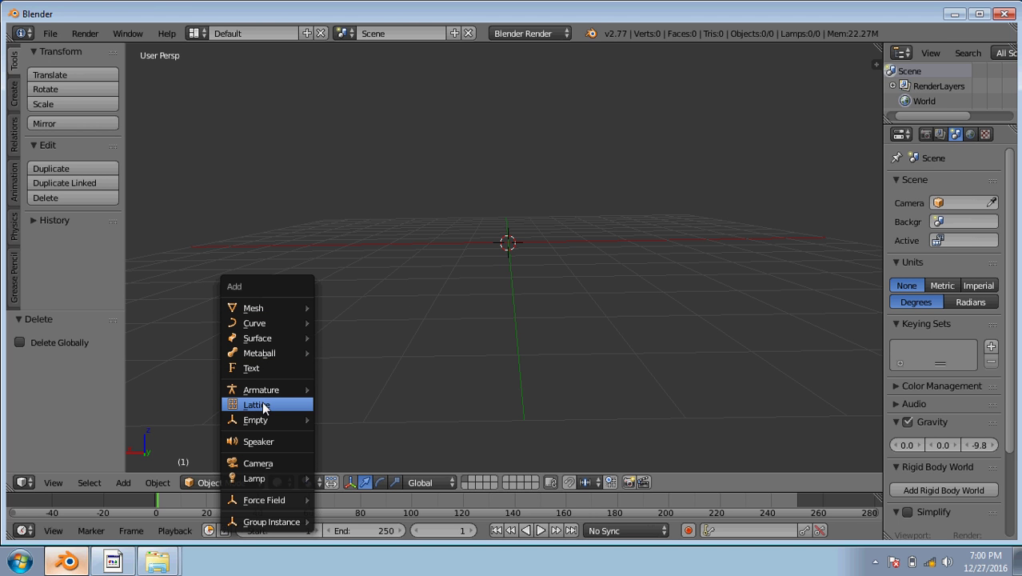
# - Add an Image empty and load tumblr_o4j9e1atpE1rcbwivo1_500.jpg from the Desktop into it
pyautogui.moveTo(256, 420)
pyautogui.click(360, 419)
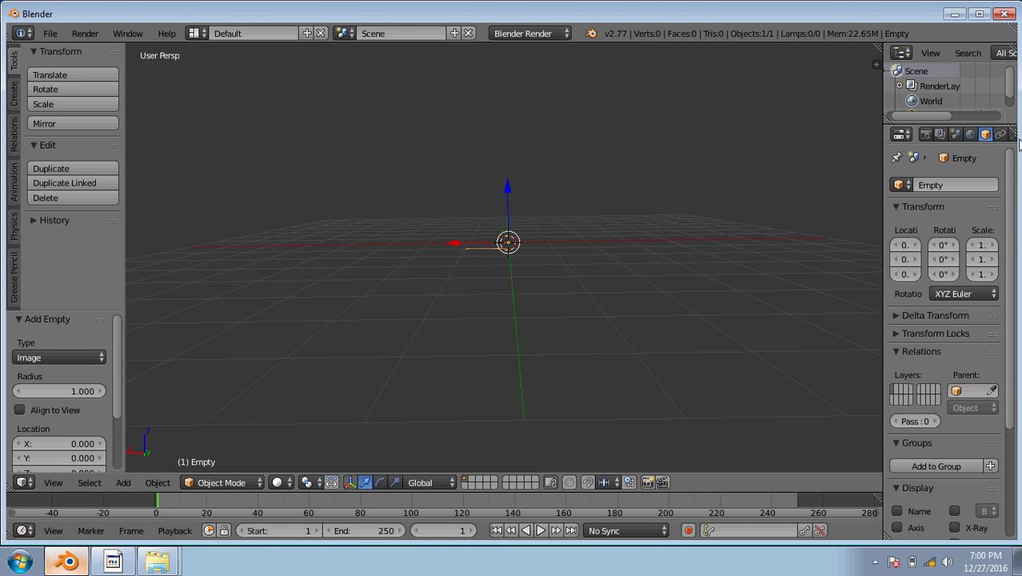
pyautogui.moveTo(882, 185); pyautogui.dragTo(748, 189)
pyautogui.click(879, 135)
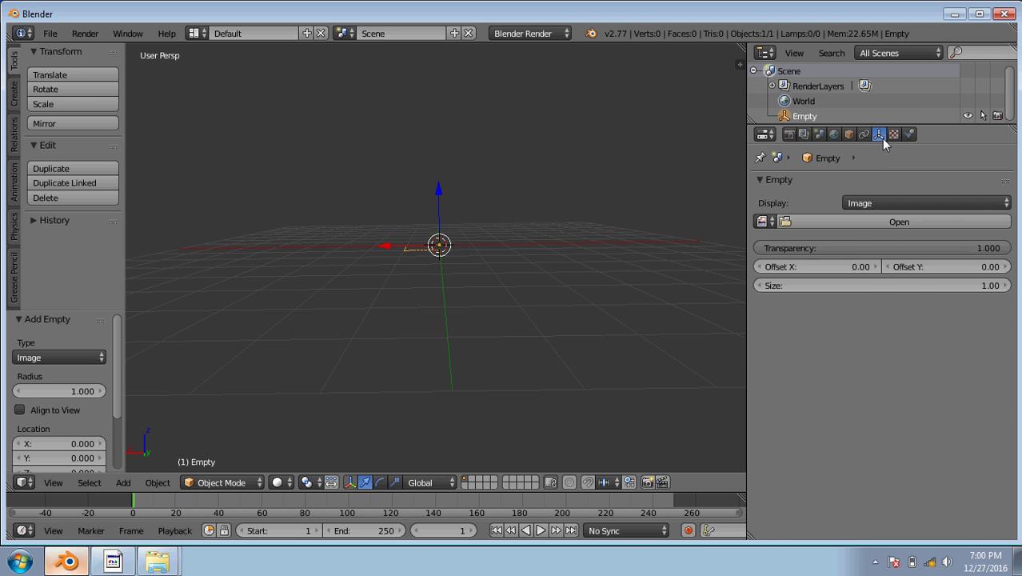
pyautogui.click(888, 222)
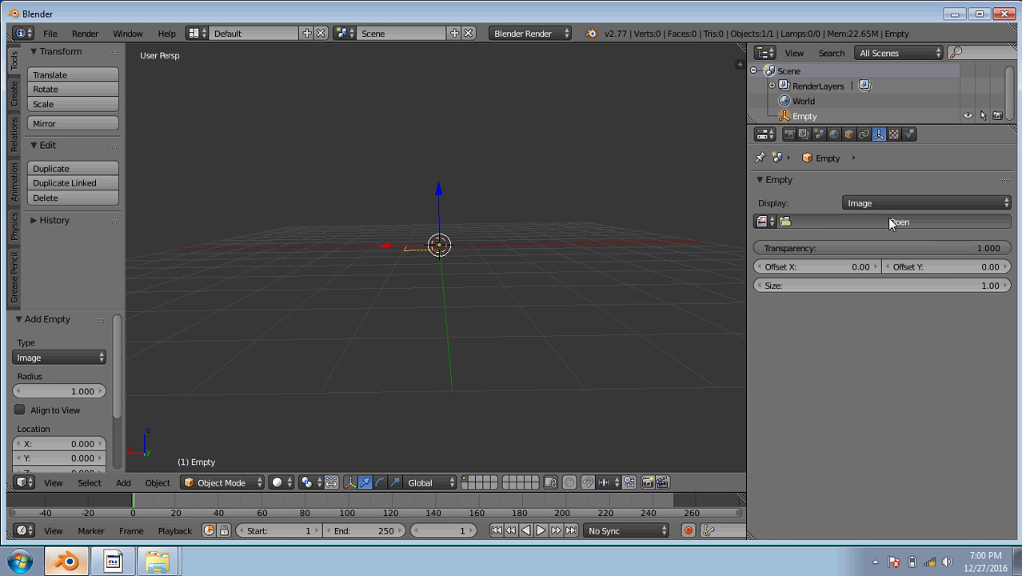
pyautogui.click(38, 235)
pyautogui.click(264, 183)
pyautogui.click(963, 71)
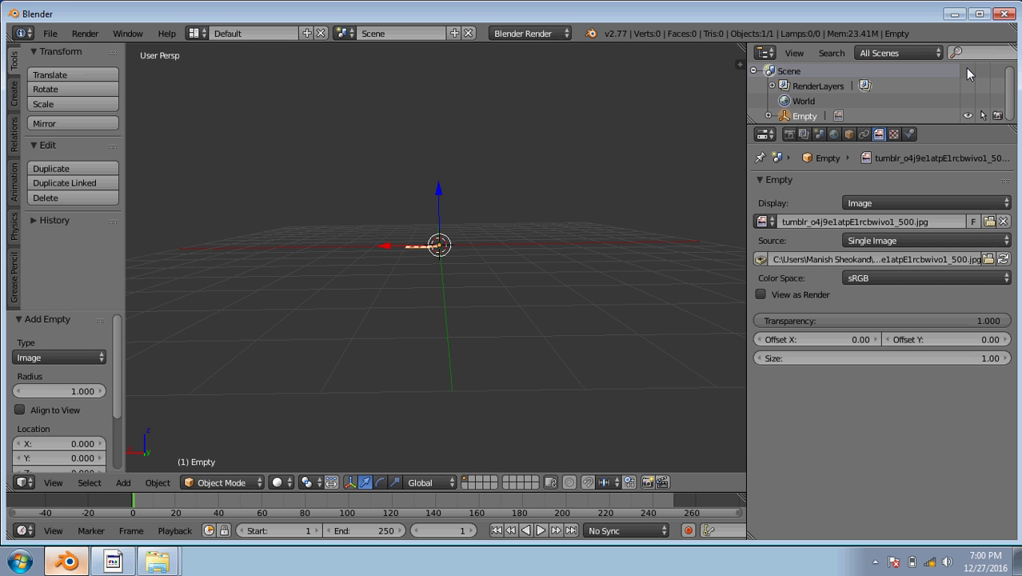
pyautogui.moveTo(501, 353)
pyautogui.mouseDown(button='middle')
pyautogui.moveTo(573, 298)
pyautogui.moveTo(553, 302)
pyautogui.moveTo(515, 254)
pyautogui.mouseUp(button='middle')
# - Scale the image empty to 3.882, then rotate it 180° about Z and 90° about X
pyautogui.press('s')
pyautogui.click(593, 376)
pyautogui.press('r')
pyautogui.write('z')
pyautogui.write('180')
pyautogui.press('Return')
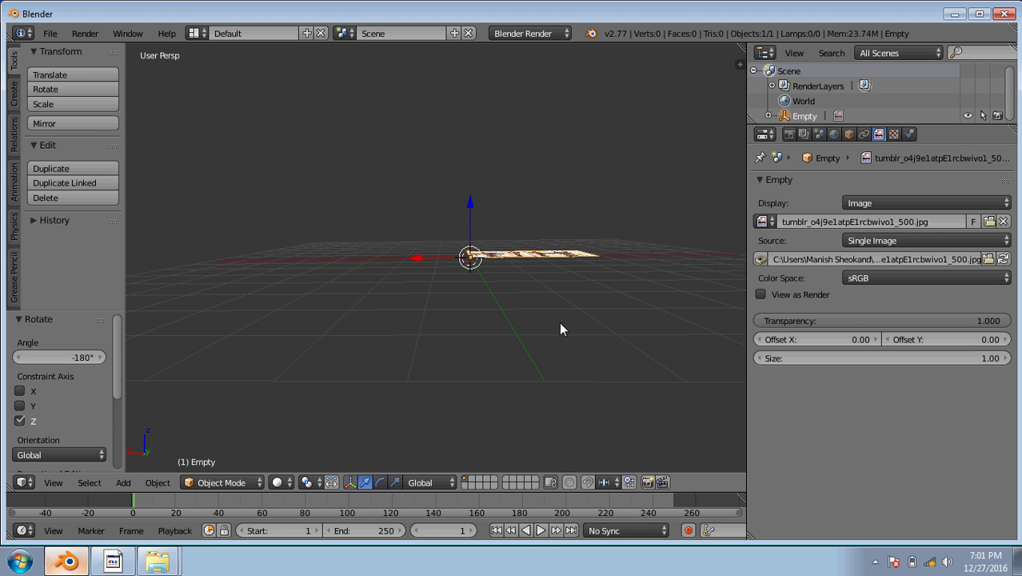
pyautogui.write('rx90')
pyautogui.press('Return')
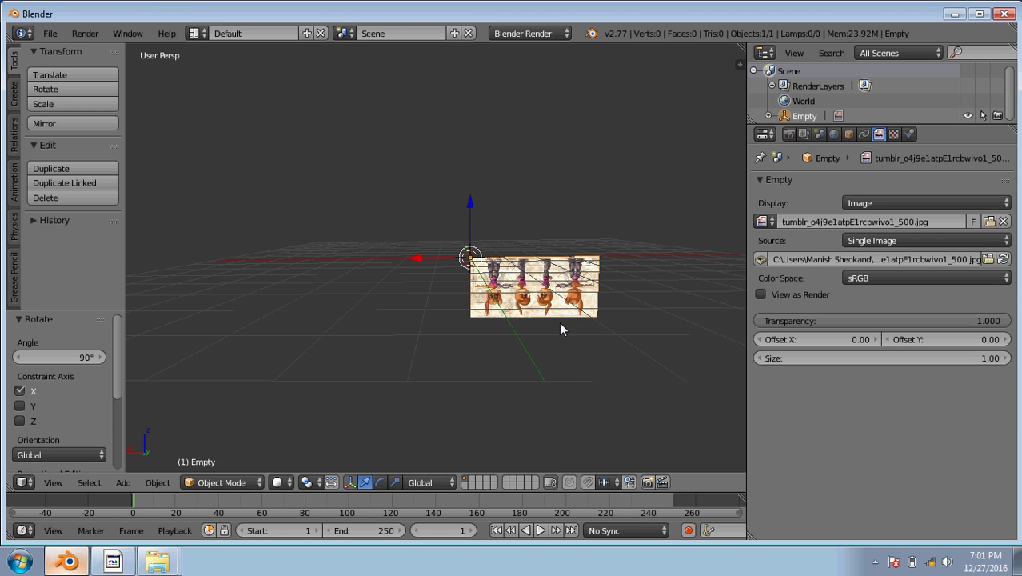
# - Rotate the image 90° about Y, then 90° about Z, then 90° about Y again
pyautogui.press('r')
pyautogui.write('y90')
pyautogui.press('Return')
pyautogui.write('rz90')
pyautogui.press('Return')
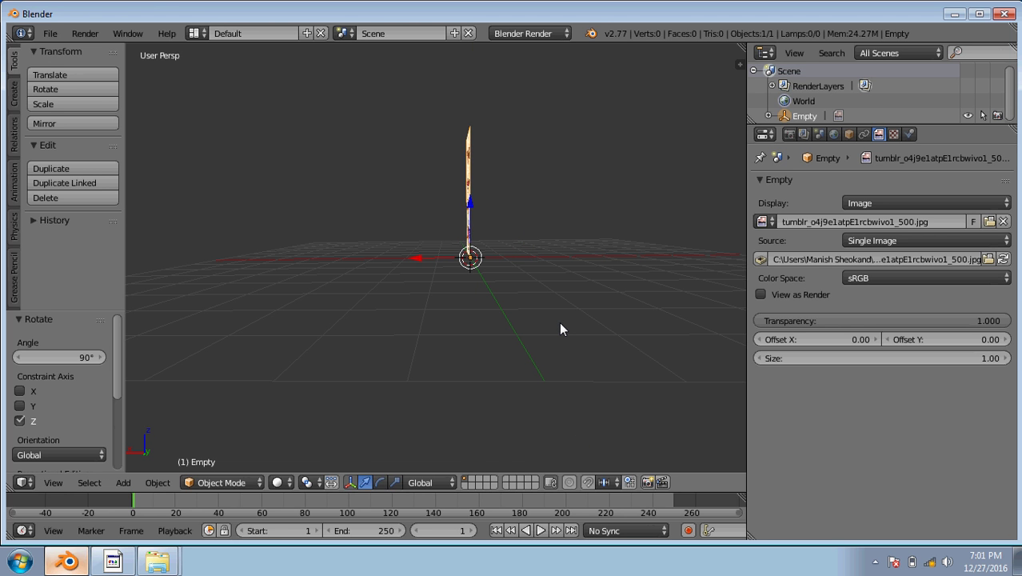
pyautogui.write('ry90')
pyautogui.press('Return')
# - Rotate the image 90° about X so it stands upright, facing the view
pyautogui.press('r')
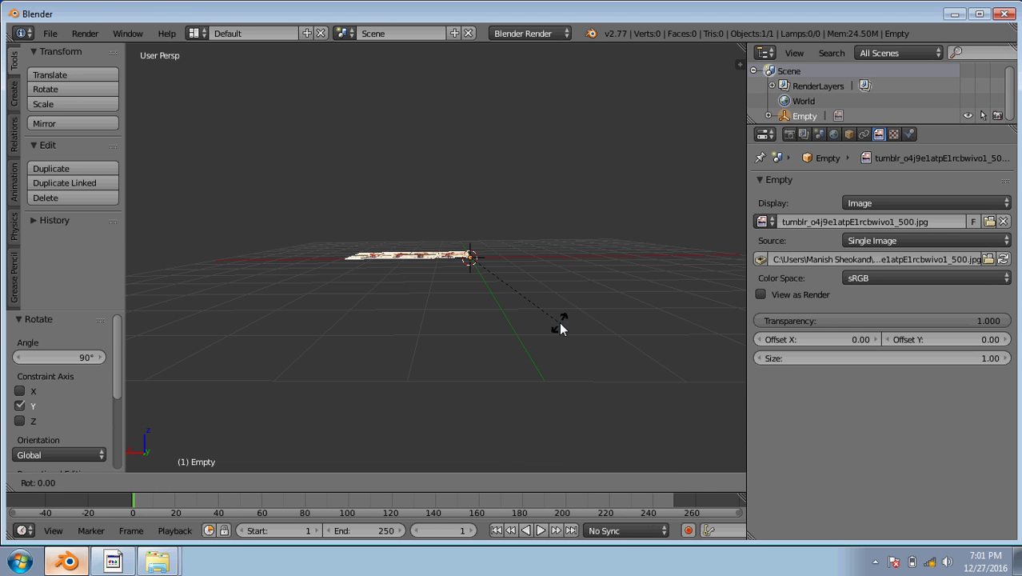
pyautogui.write('x90')
pyautogui.press('Return')
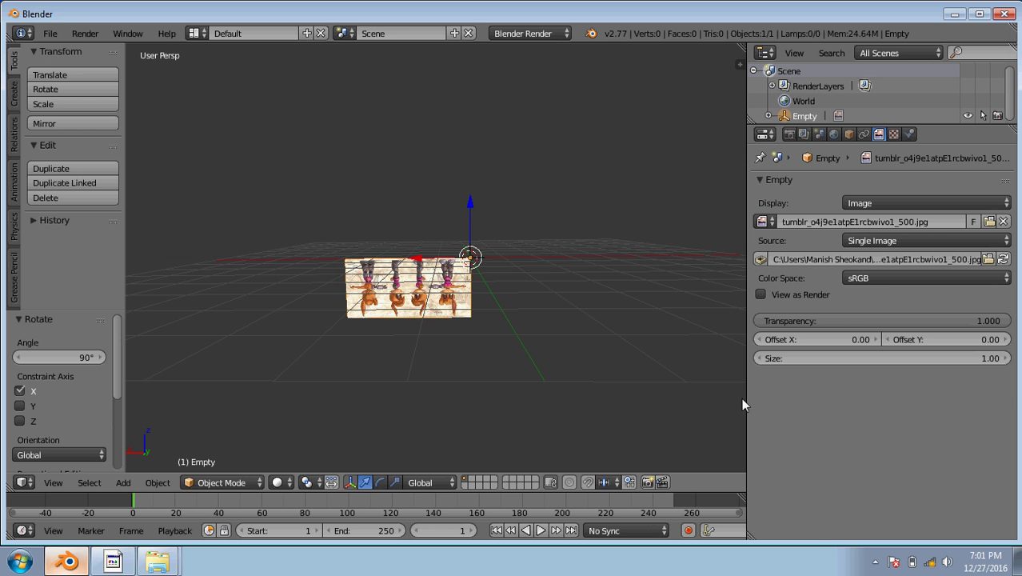
pyautogui.scroll(4, 459, 270)
pyautogui.moveTo(460, 270); pyautogui.dragTo(547, 297, button='middle')
pyautogui.scroll(2, 555, 321)
pyautogui.scroll(-1, 535, 264)
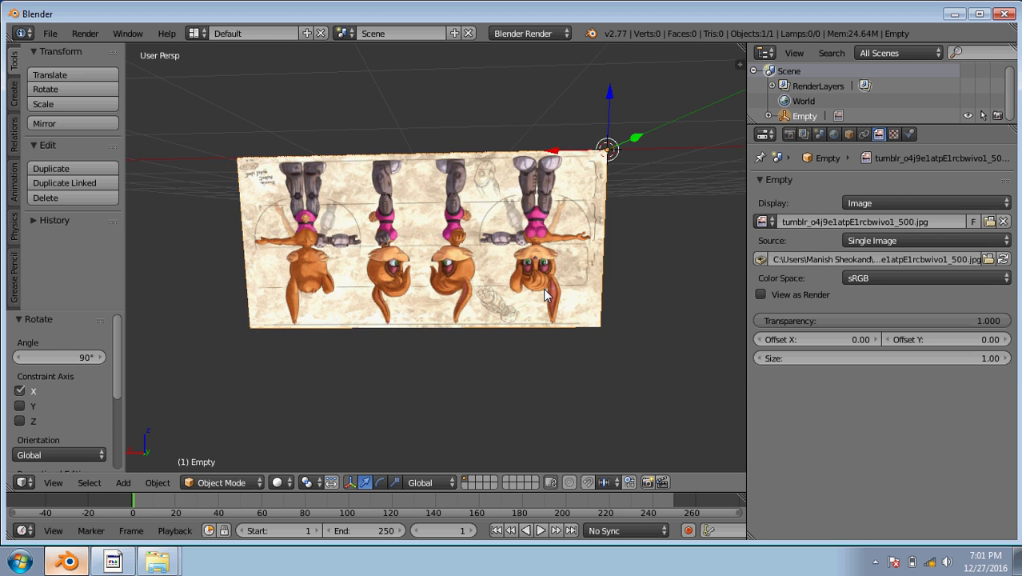
pyautogui.scroll(-3, 552, 297)
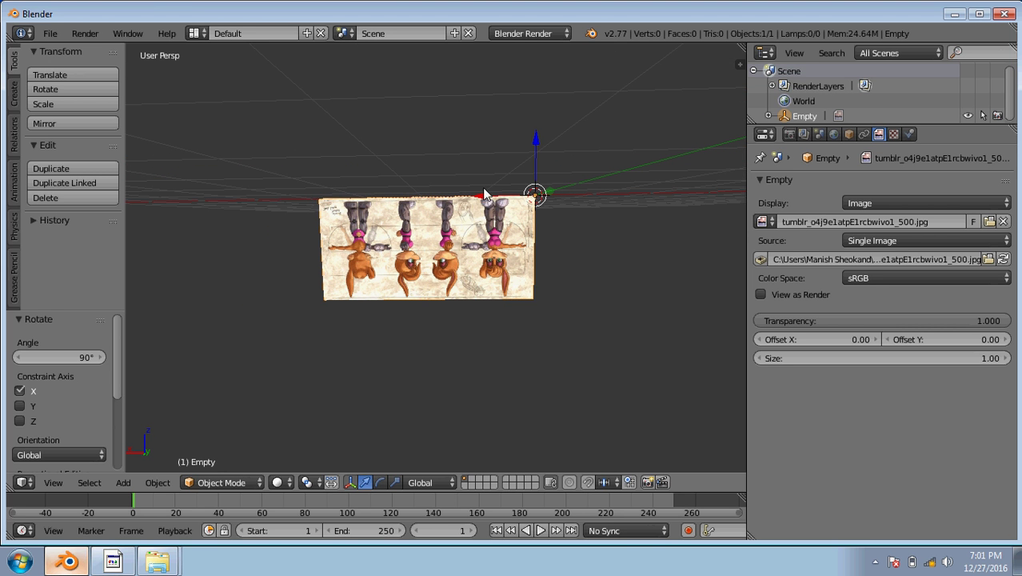
# - Reset the 3D cursor and recentre the view on the image empty
pyautogui.click(369, 176)
pyautogui.hotkey('ctrl', 'c')
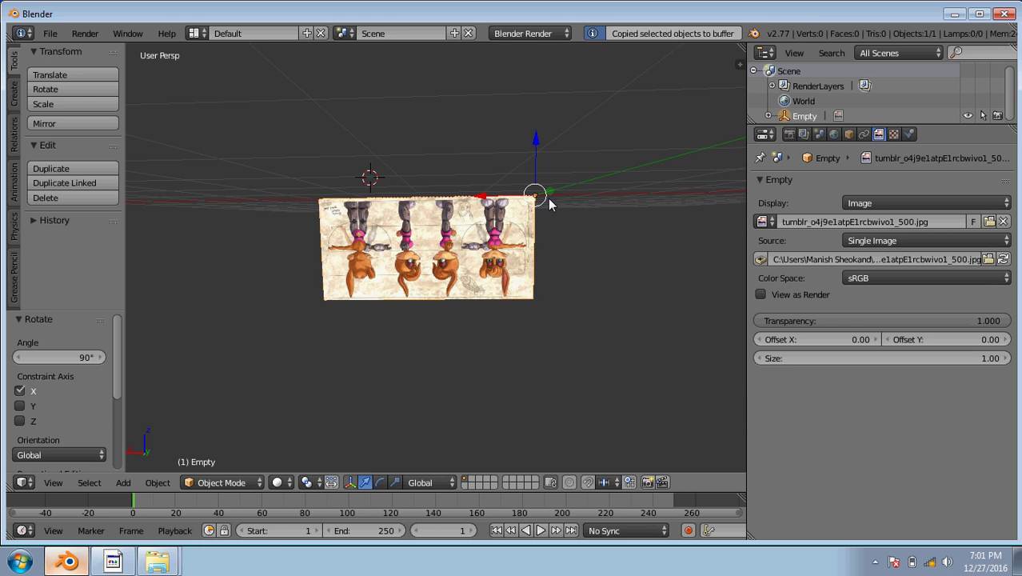
pyautogui.hotkey('shift', 'c')
pyautogui.scroll(2, 519, 288)
pyautogui.scroll(2, 507, 310)
# - Rotate the image 90° about Y twice so the characters appear right side up
pyautogui.press('r')
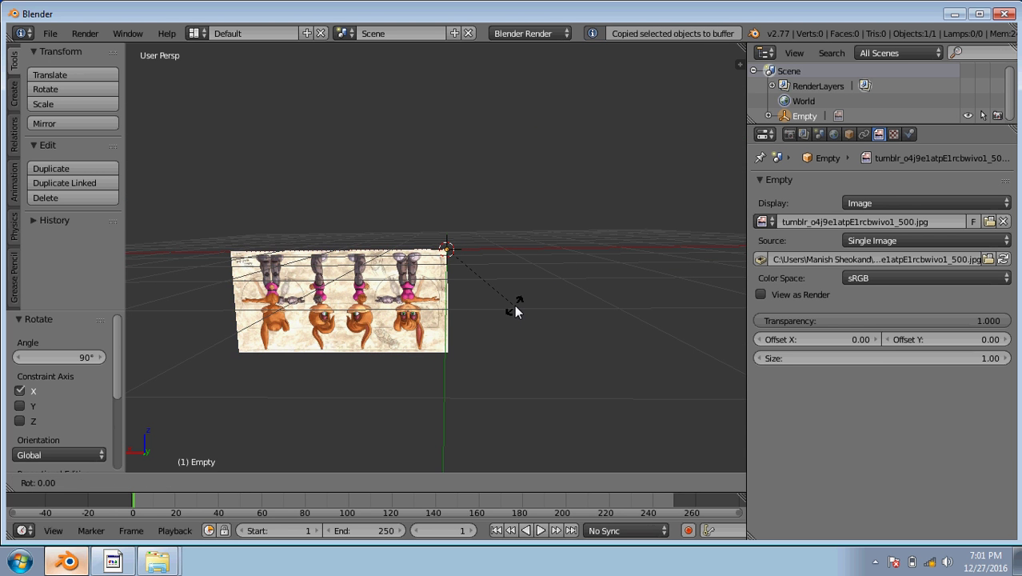
pyautogui.press('y')
pyautogui.press('9')
pyautogui.press('0')
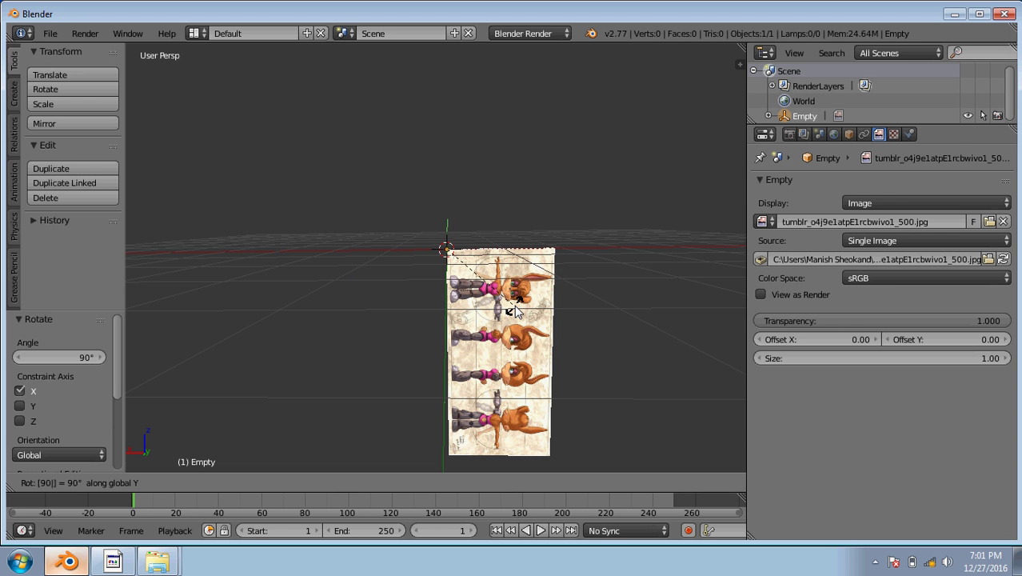
pyautogui.press('Return')
pyautogui.press('r')
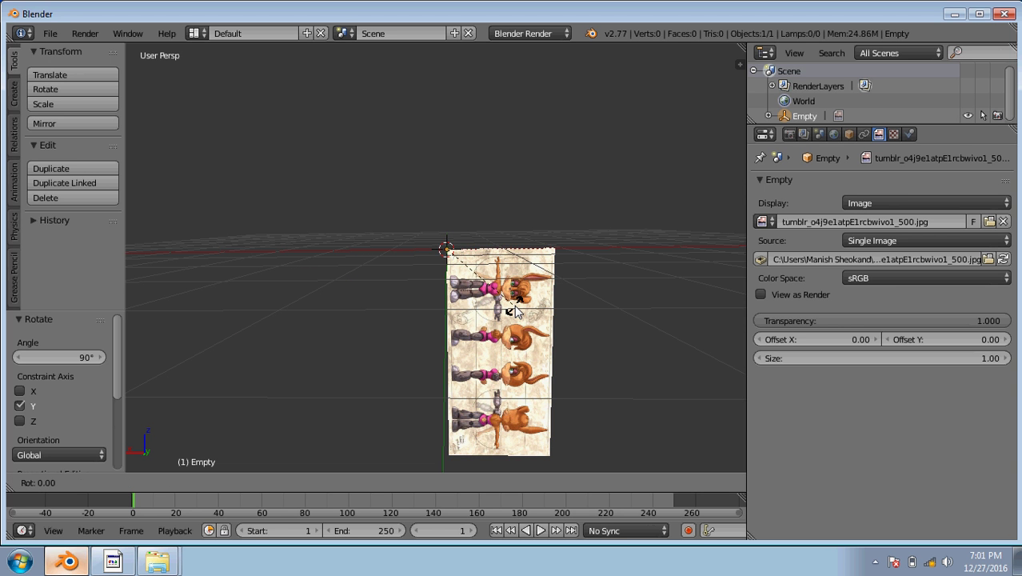
pyautogui.press('y')
pyautogui.press('9')
pyautogui.press('0')
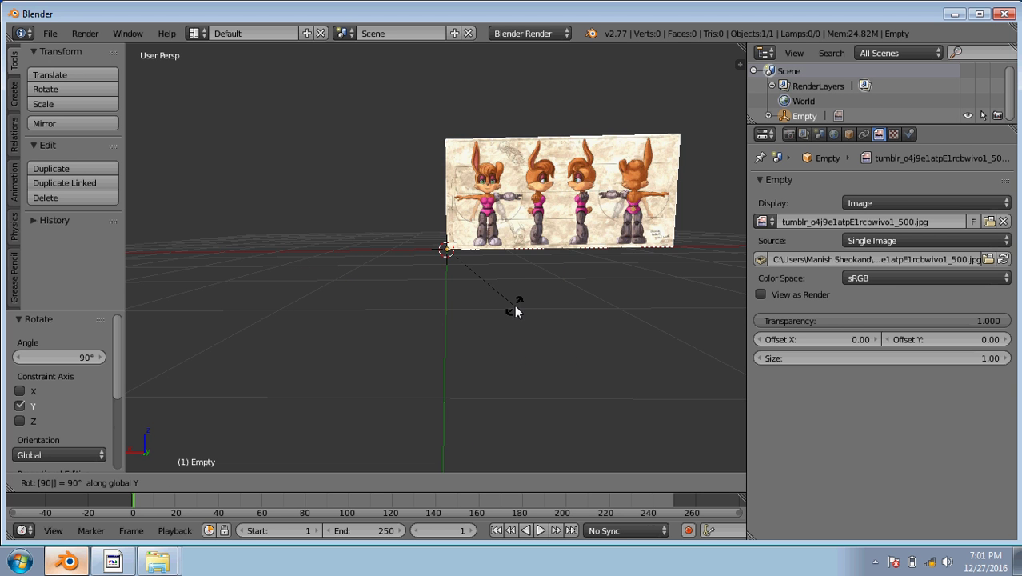
pyautogui.press('Return')
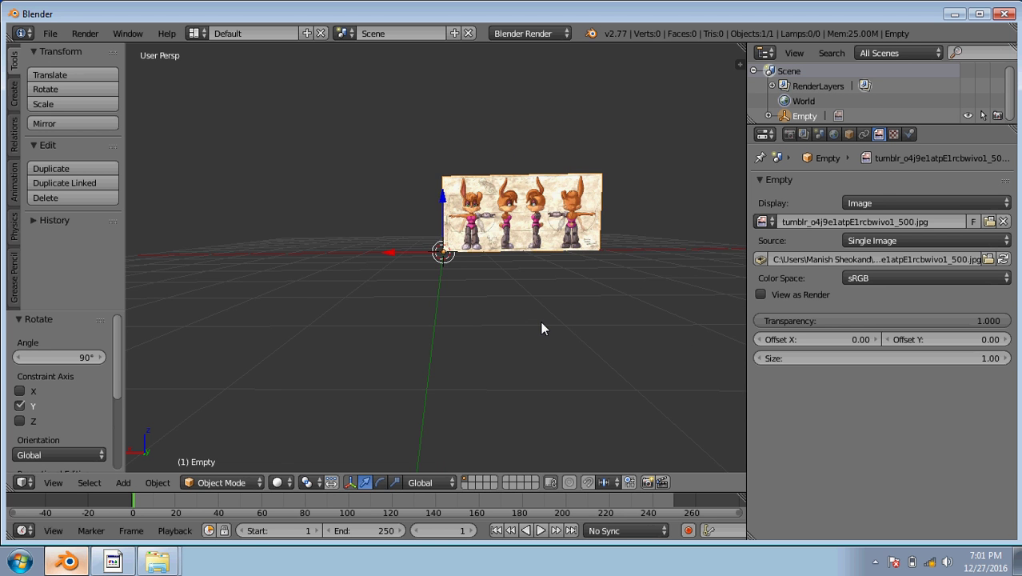
# - Scale the image empty up to 1.377 and recentre the view on it
pyautogui.moveTo(600, 324); pyautogui.dragTo(535, 324, button='middle')
pyautogui.press('s')
pyautogui.click(581, 363)
pyautogui.moveTo(581, 362)
pyautogui.mouseDown(button='middle')
pyautogui.moveTo(515, 330)
pyautogui.moveTo(511, 387)
pyautogui.mouseUp(button='middle')
pyautogui.scroll(3, 511, 318)
pyautogui.scroll(-3, 500, 281)
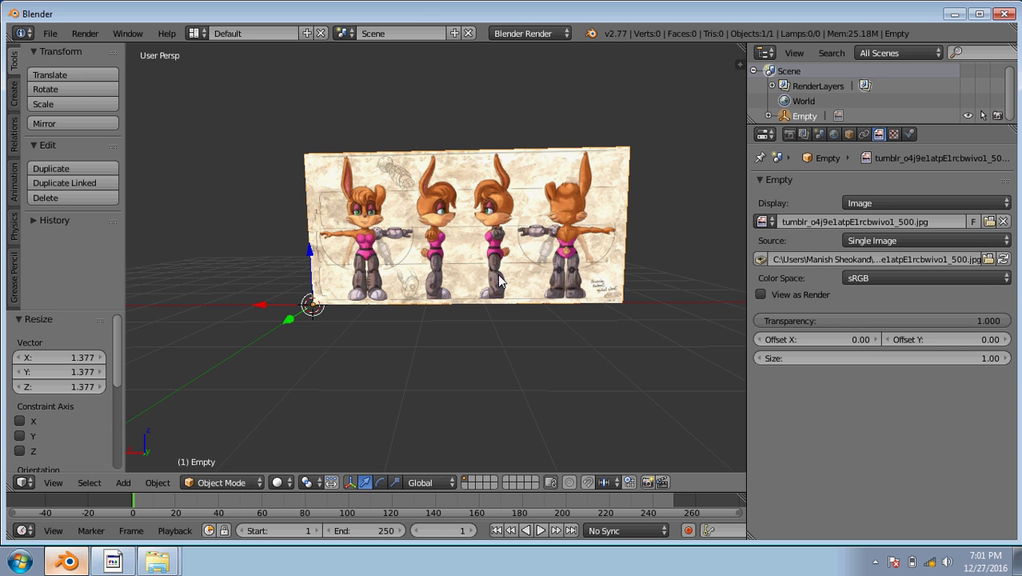
pyautogui.scroll(2, 500, 287)
pyautogui.scroll(-2, 502, 292)
pyautogui.keyDown('shift'); pyautogui.moveTo(518, 326); pyautogui.dragTo(494, 329, button='middle'); pyautogui.keyUp('shift')
pyautogui.scroll(2, 494, 329)
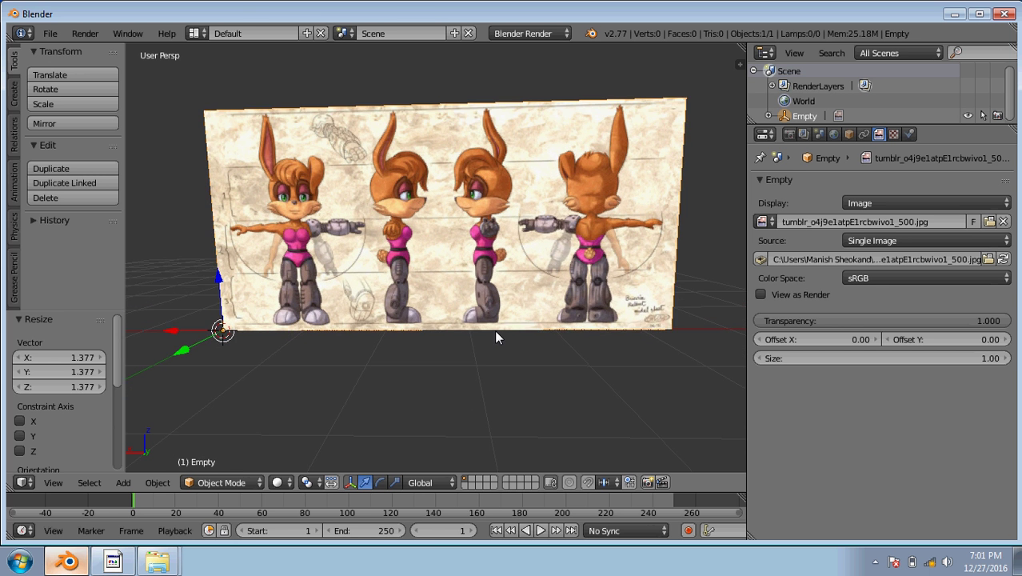
pyautogui.scroll(-2, 499, 317)
pyautogui.hotkey('shift', 'a')
# - Dismiss the Add menu and open the 3D view's properties sidebar
pyautogui.moveTo(457, 208)
pyautogui.click(684, 278)
pyautogui.click(740, 65)
pyautogui.scroll(-3, 673, 334)
pyautogui.scroll(-5, 673, 334)
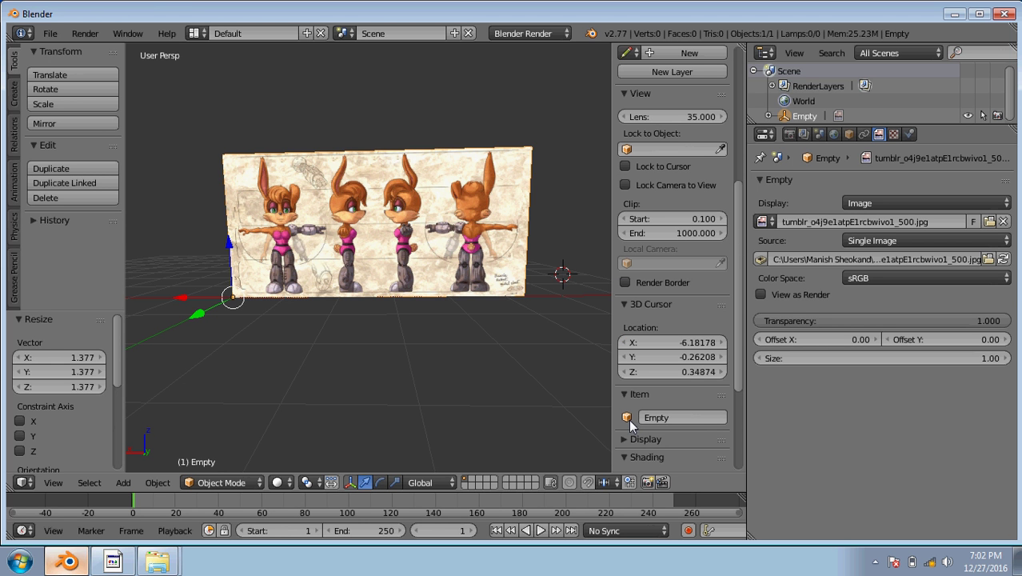
pyautogui.scroll(3, 664, 217)
pyautogui.scroll(3, 676, 157)
pyautogui.scroll(1, 680, 234)
pyautogui.scroll(-1, 681, 233)
# - Add GPencil.001 grease pencil data with a GP_L layer, then scroll to Background Images
pyautogui.click(681, 230)
pyautogui.click(719, 232)
pyautogui.click(685, 254)
pyautogui.scroll(-1, 689, 288)
pyautogui.scroll(-1, 692, 320)
pyautogui.scroll(-5, 687, 313)
pyautogui.scroll(-3, 689, 314)
pyautogui.scroll(-3, 689, 313)
pyautogui.scroll(-2, 688, 314)
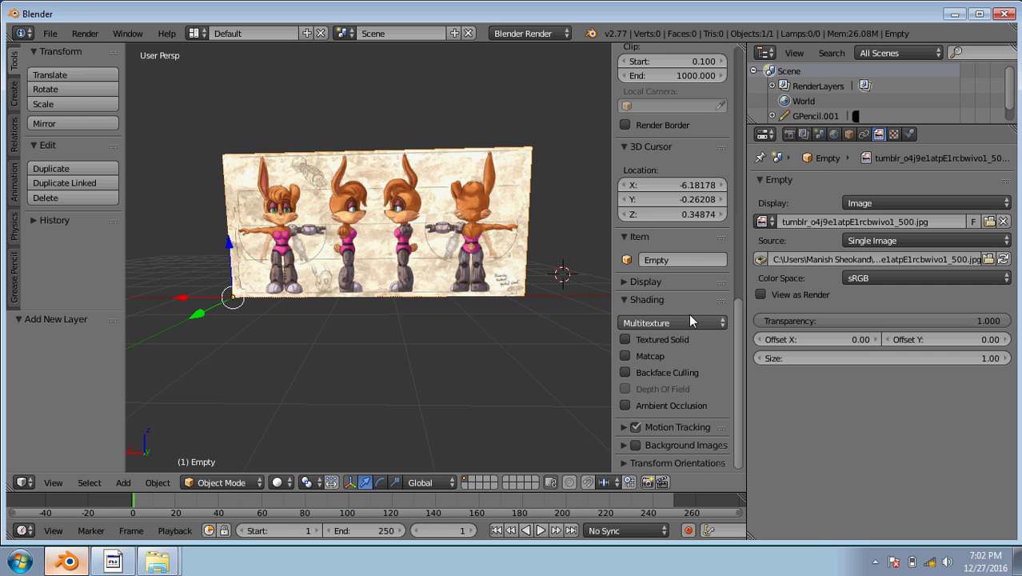
pyautogui.scroll(4, 687, 363)
pyautogui.scroll(5, 686, 364)
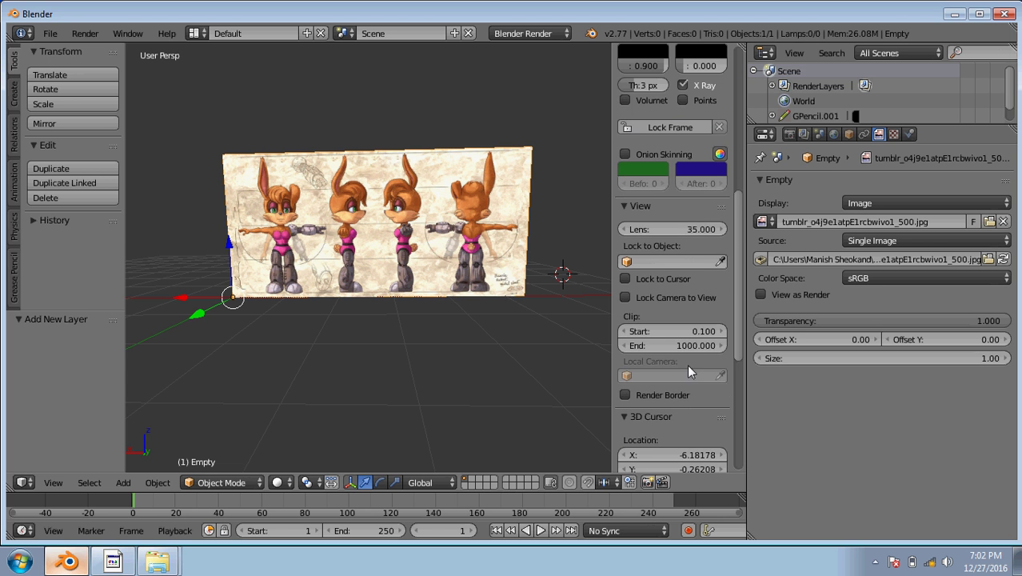
pyautogui.scroll(-1, 687, 232)
pyautogui.scroll(-7, 688, 232)
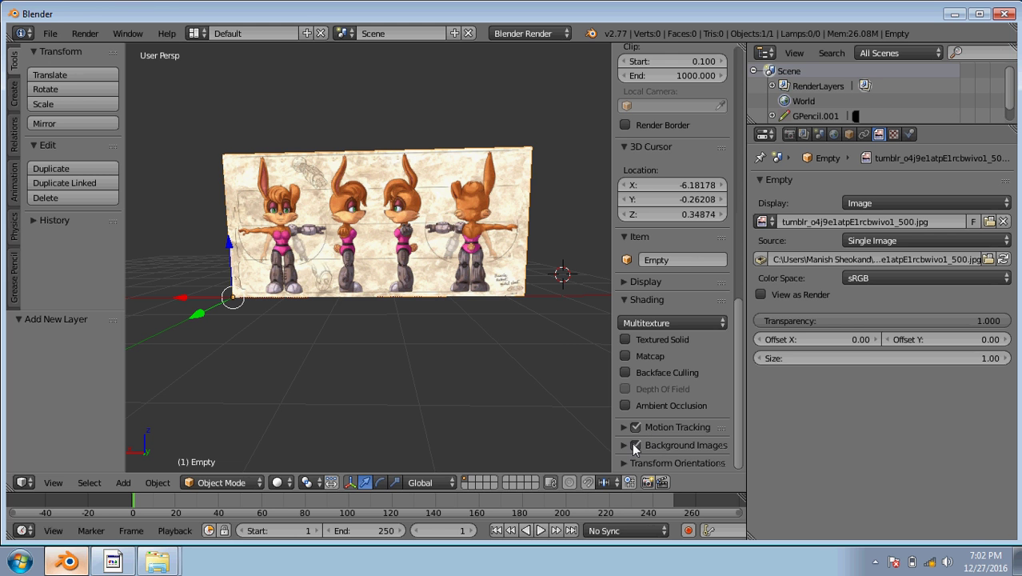
# - Enable Background Images and add an image slot shown only in the Right view
pyautogui.click(671, 444)
pyautogui.scroll(-1, 675, 444)
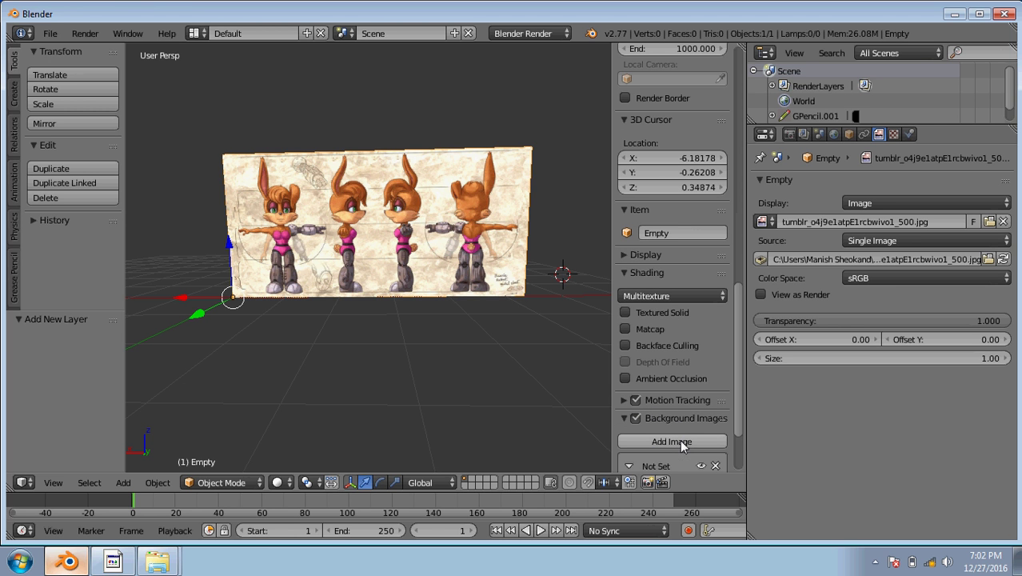
pyautogui.click(679, 439)
pyautogui.scroll(-3, 691, 437)
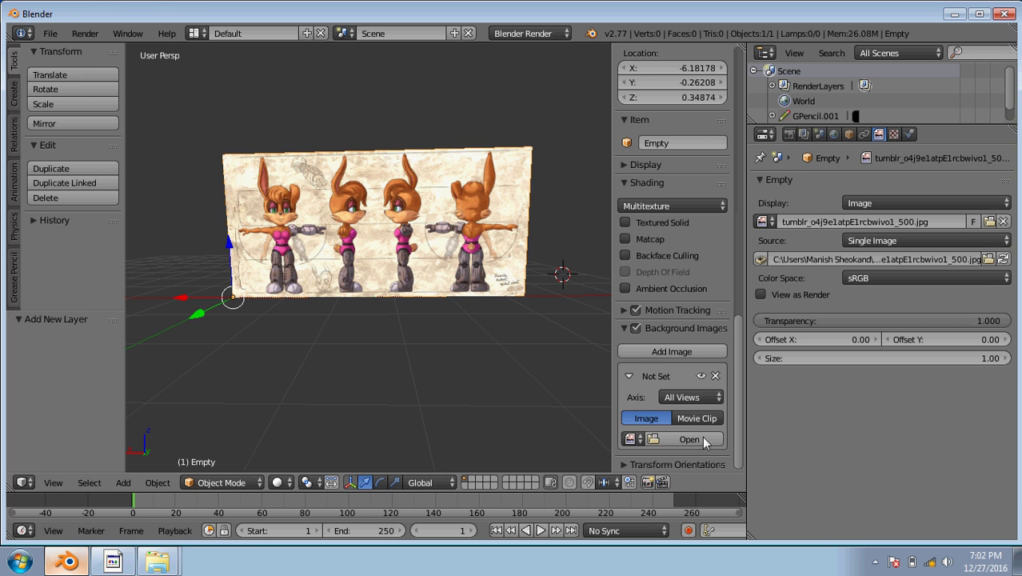
pyautogui.click(705, 395)
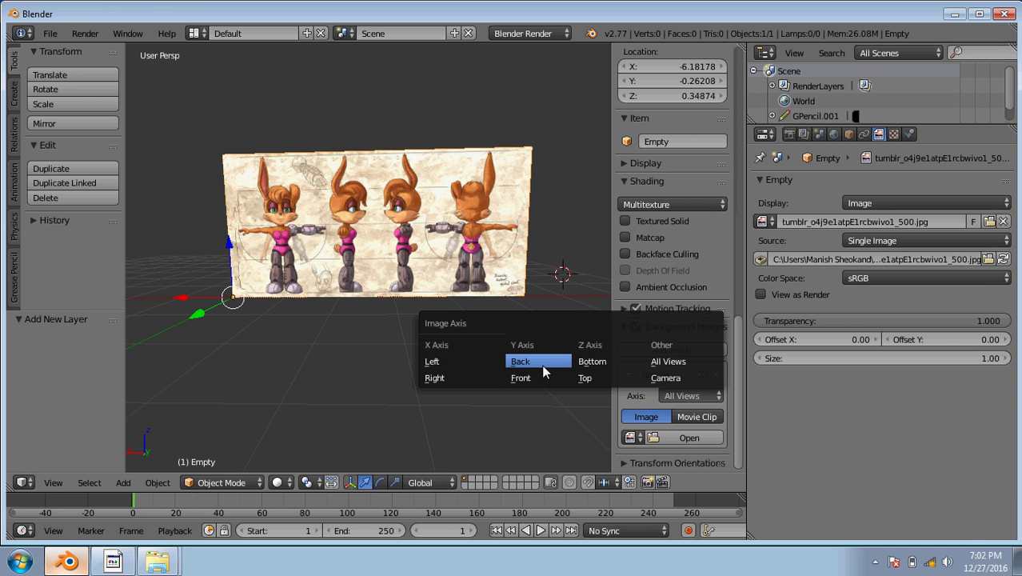
pyautogui.click(453, 377)
pyautogui.scroll(-3, 453, 341)
pyautogui.scroll(2, 414, 238)
# - Delete the image empty and load tumblr_o4j9e1atpE1rcbwivo1_500.jpg from the Desktop as the background
pyautogui.press('x')
pyautogui.click(414, 238)
pyautogui.click(688, 163)
pyautogui.click(59, 238)
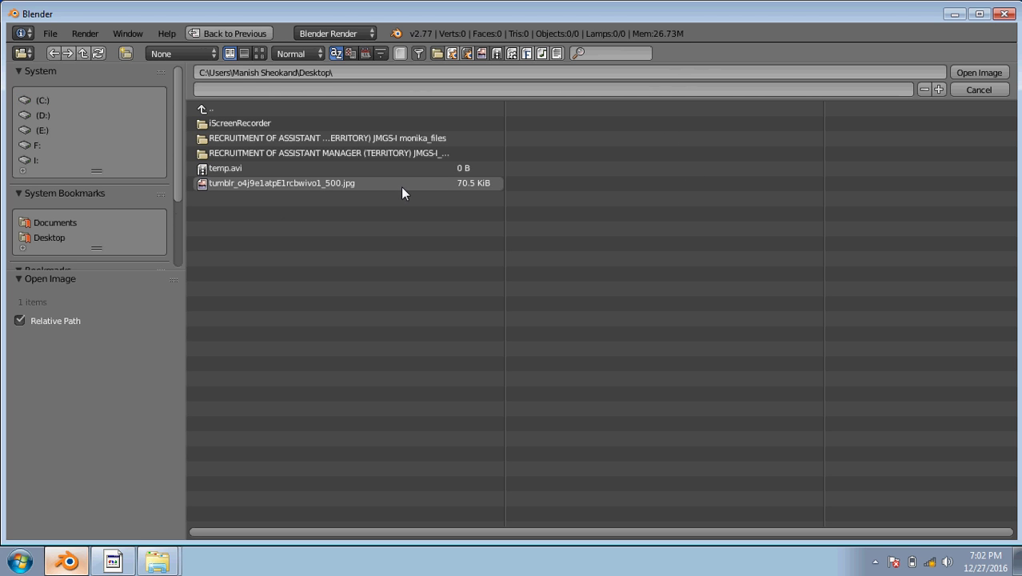
pyautogui.click(463, 182)
pyautogui.click(978, 74)
pyautogui.moveTo(510, 286)
pyautogui.mouseDown(button='middle')
pyautogui.moveTo(525, 321)
pyautogui.moveTo(417, 359)
pyautogui.moveTo(547, 336)
pyautogui.moveTo(572, 317)
pyautogui.moveTo(411, 329)
pyautogui.moveTo(425, 336)
pyautogui.mouseUp(button='middle')
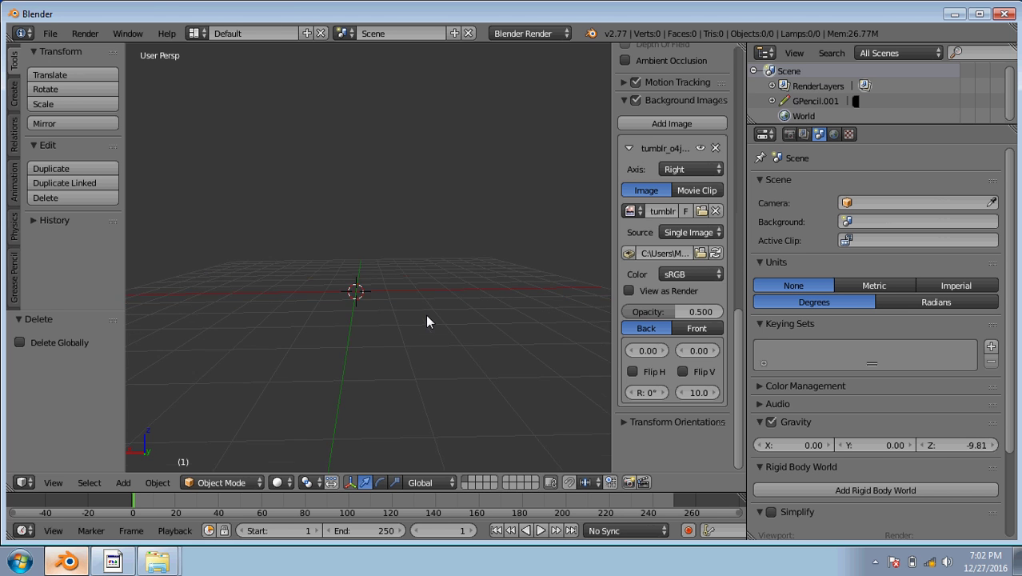
pyautogui.click(715, 148)
pyautogui.click(688, 124)
pyautogui.click(683, 169)
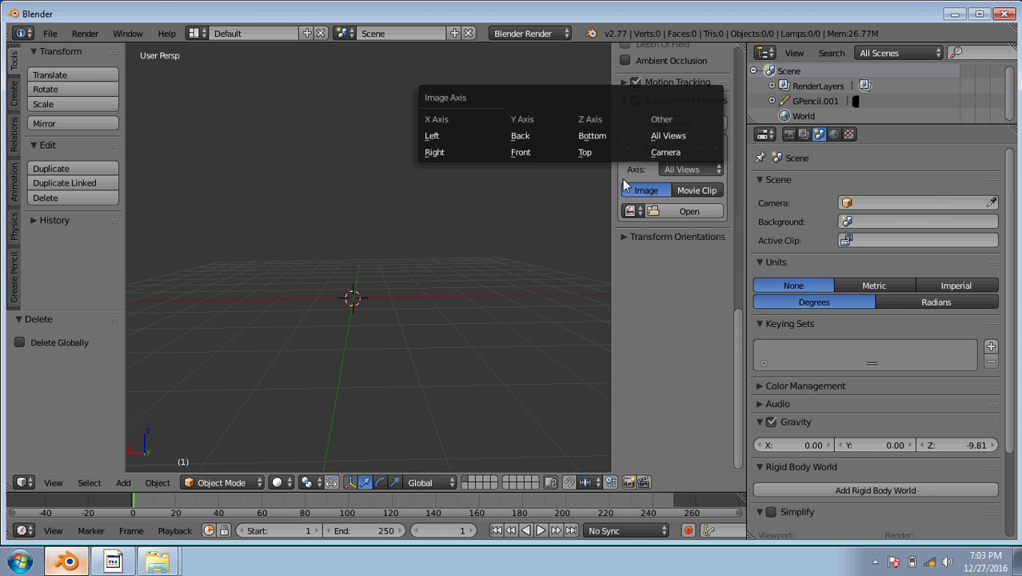
pyautogui.click(466, 152)
pyautogui.click(676, 210)
pyautogui.click(87, 236)
pyautogui.click(271, 182)
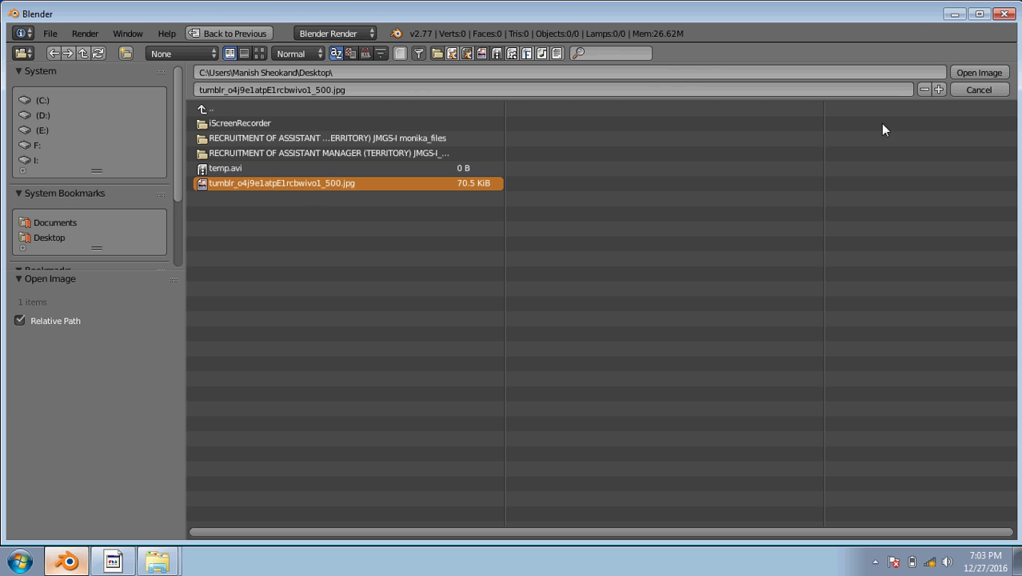
pyautogui.click(1000, 76)
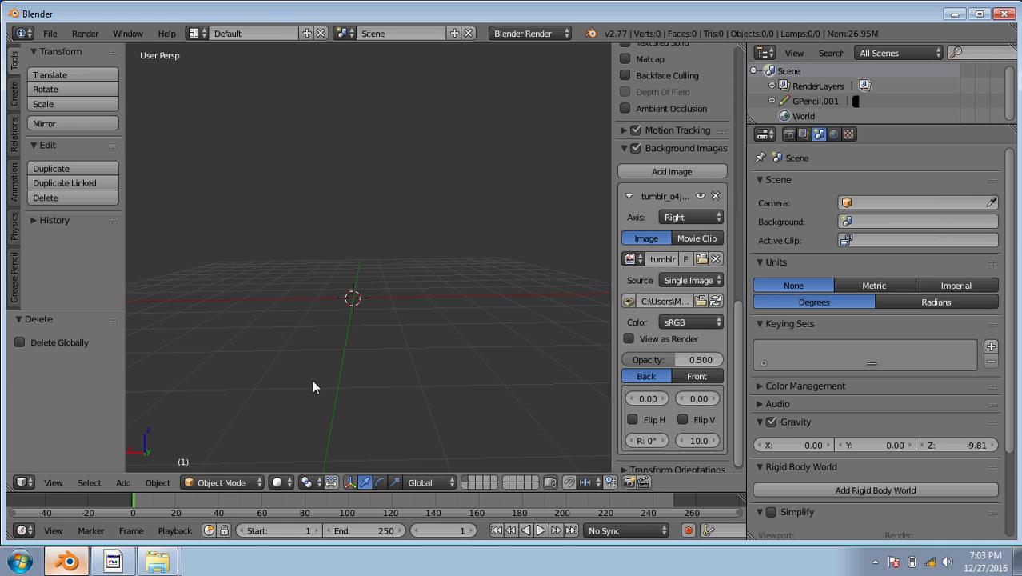
# - Switch the visible scene layer to 9 and then to 7
pyautogui.moveTo(472, 364); pyautogui.dragTo(452, 360, button='middle')
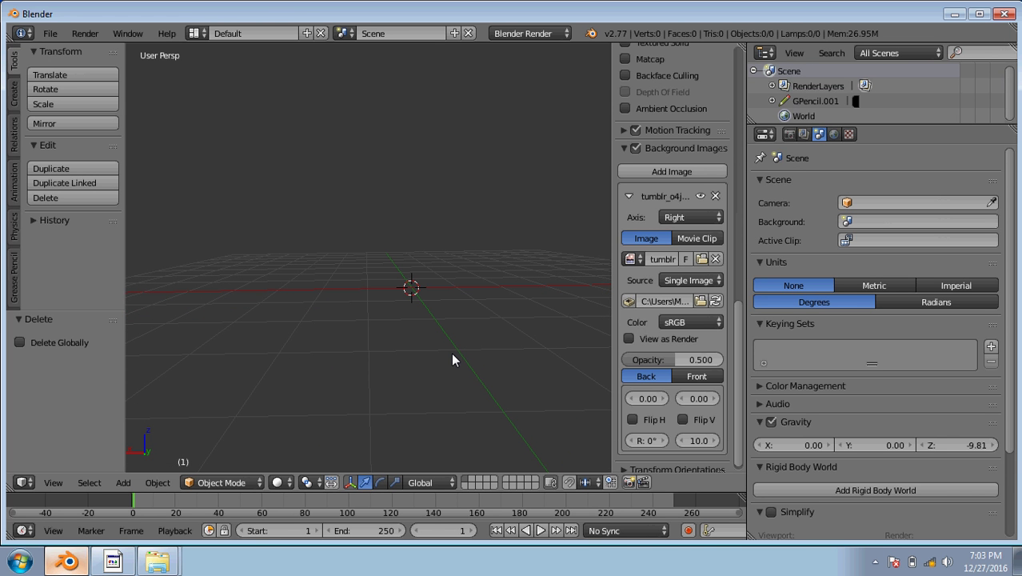
pyautogui.press('9')
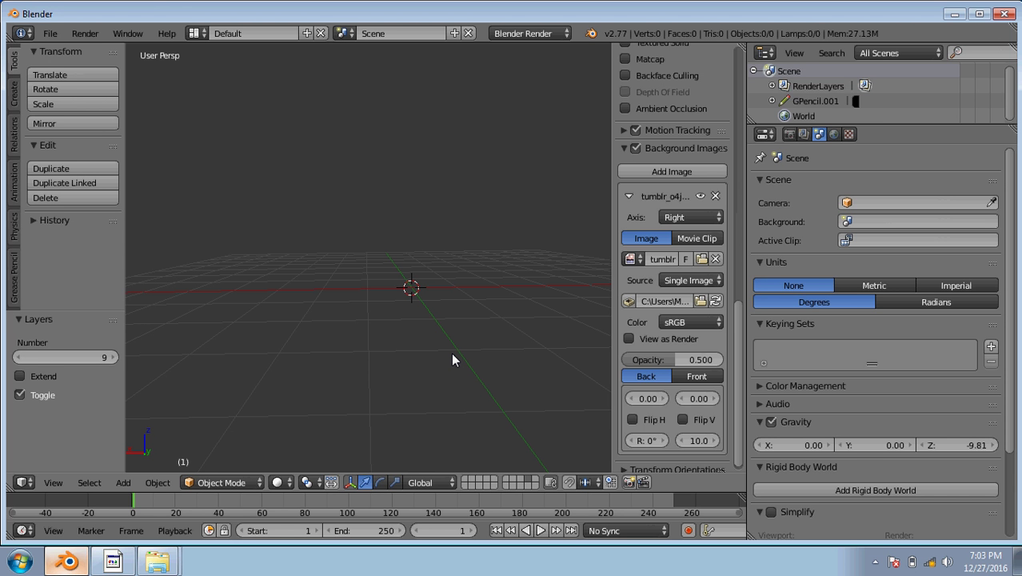
pyautogui.press('7')
# - Switch to quad view, frame the turnaround sheet in Right Ortho, and hide the sidebar
pyautogui.hotkey('ctrl', 'alt', 'q')
pyautogui.scroll(-3, 452, 360)
pyautogui.scroll(3, 454, 358)
pyautogui.keyDown('shift'); pyautogui.moveTo(490, 365); pyautogui.dragTo(497, 326, button='middle'); pyautogui.keyUp('shift')
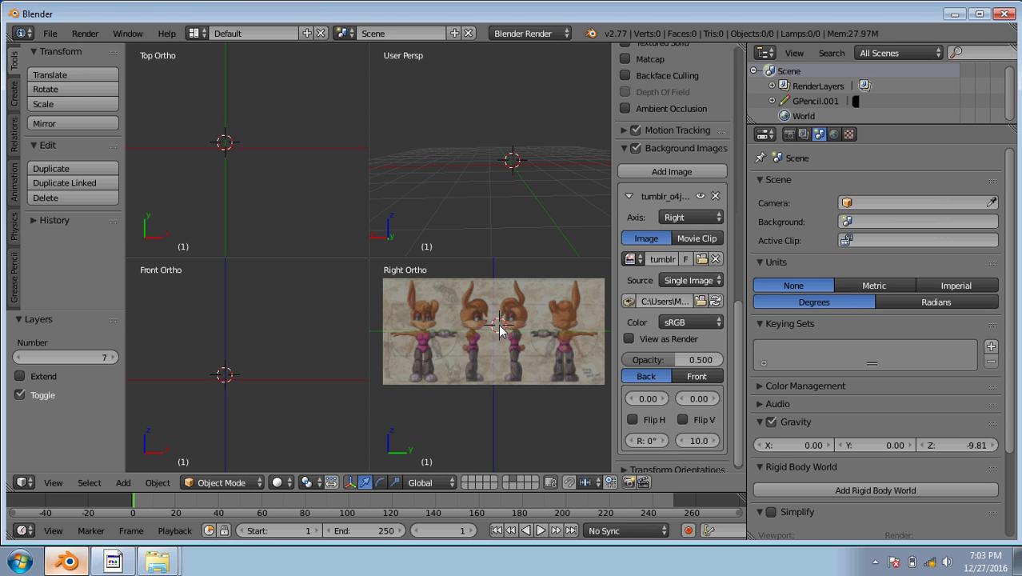
pyautogui.scroll(2, 494, 337)
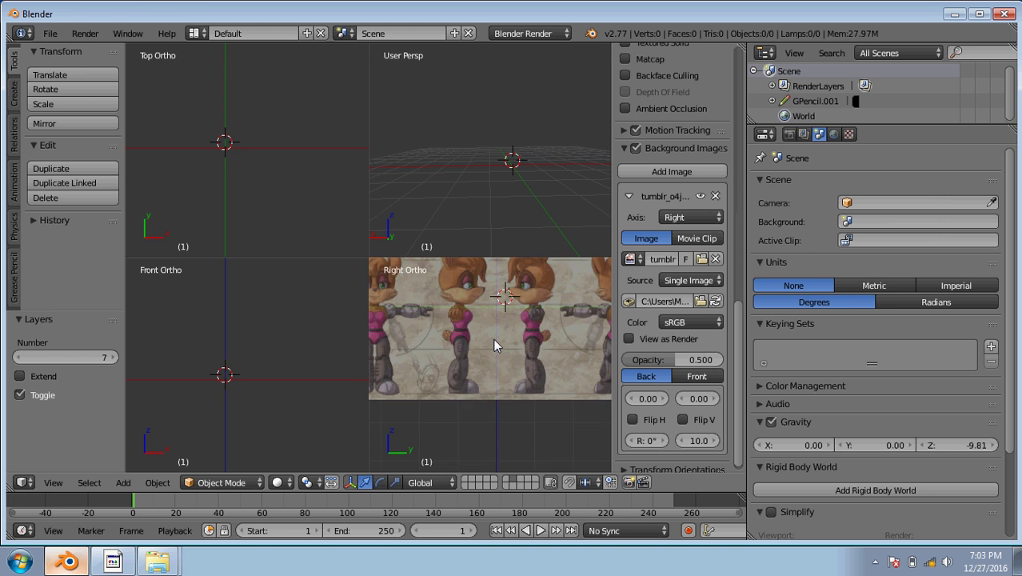
pyautogui.scroll(-2, 494, 340)
pyautogui.keyDown('shift'); pyautogui.moveTo(494, 340); pyautogui.dragTo(499, 366, button='middle'); pyautogui.keyUp('shift')
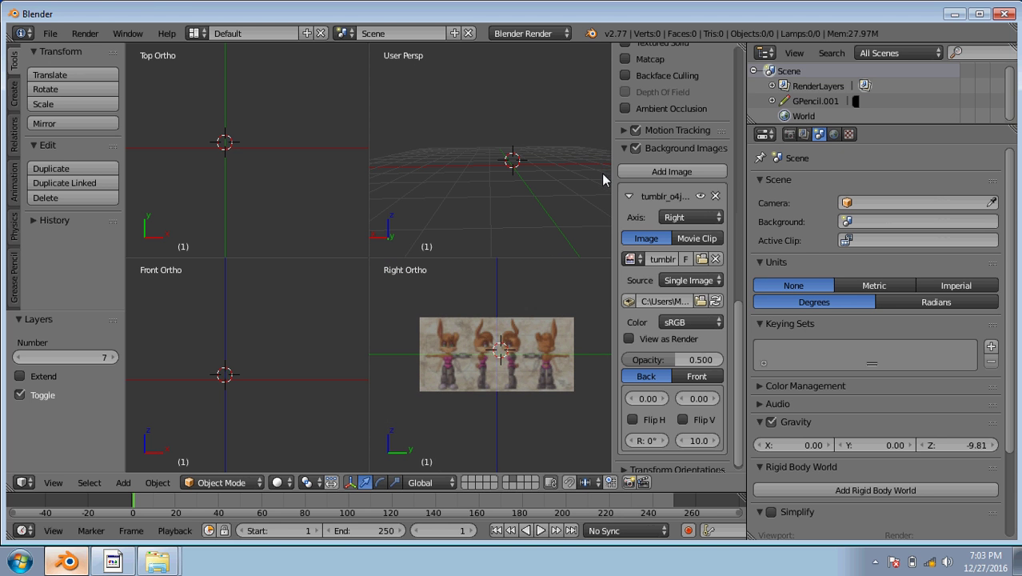
pyautogui.press('n')
pyautogui.scroll(3, 648, 435)
pyautogui.keyDown('shift'); pyautogui.moveTo(627, 376); pyautogui.dragTo(612, 353, button='middle'); pyautogui.keyUp('shift')
pyautogui.scroll(-5, 620, 388)
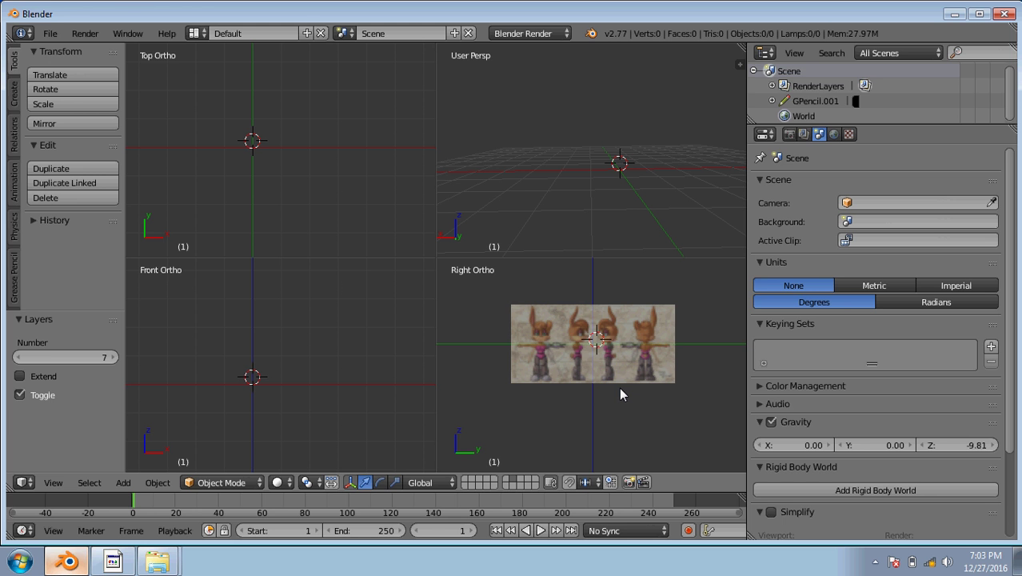
pyautogui.scroll(1, 621, 393)
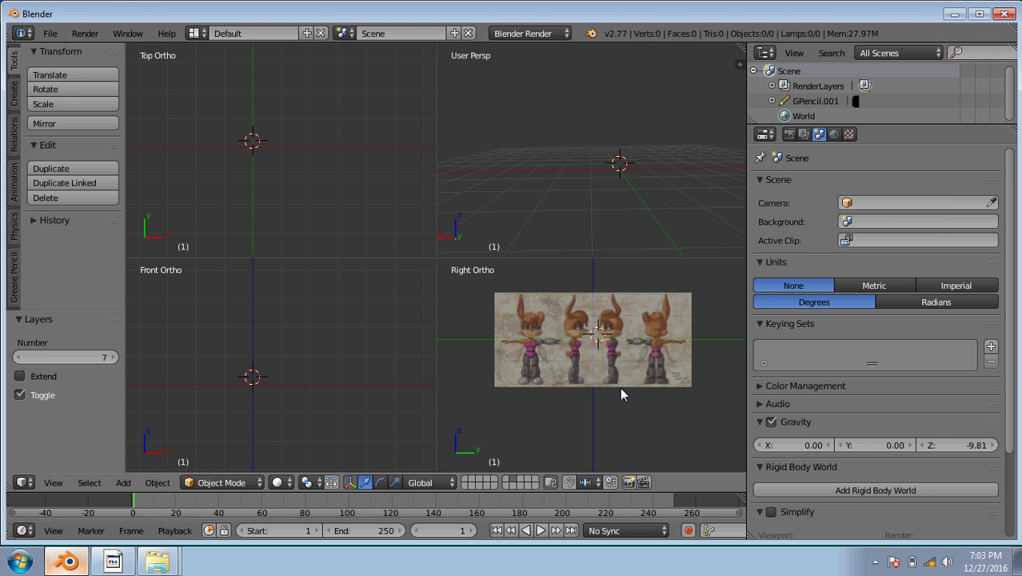